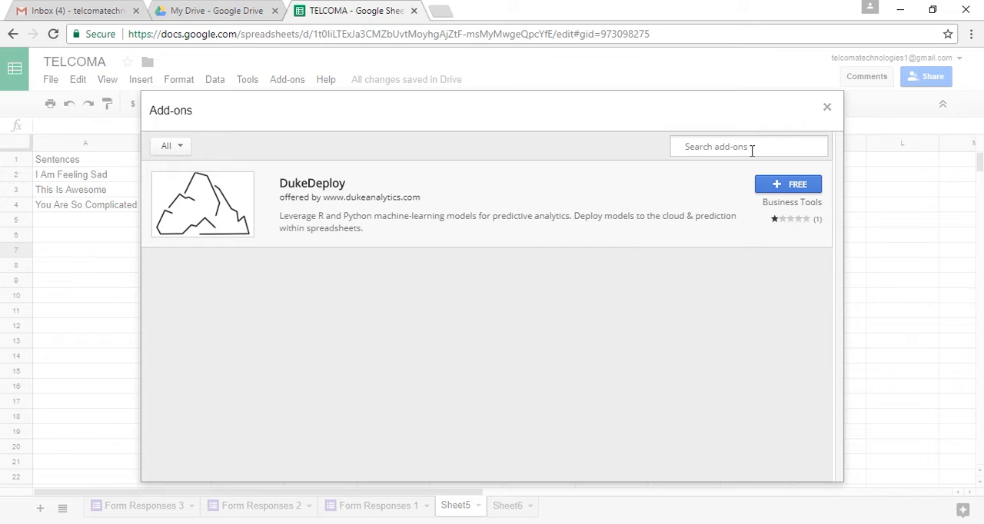
# Search the add-on store for "markdowntablemaker"
pyautogui.write('markdontablemaker')
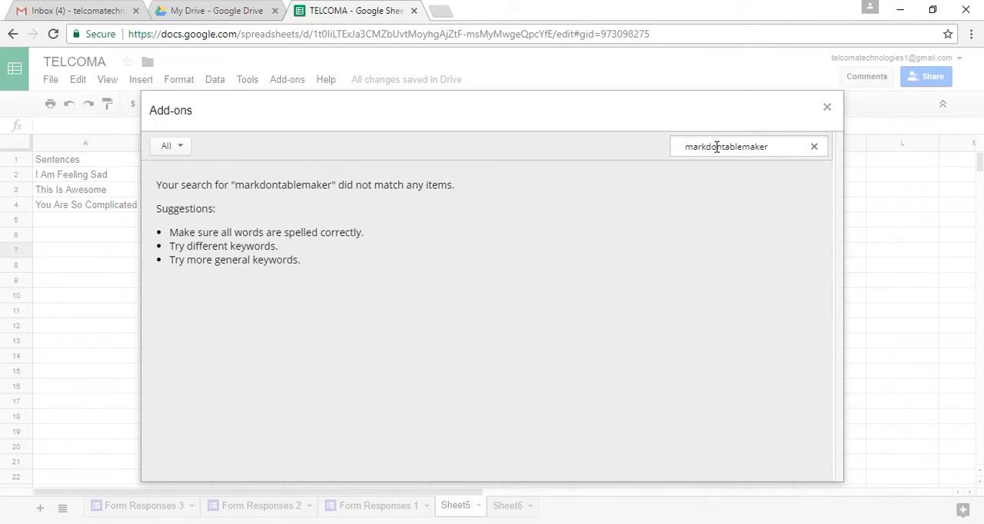
pyautogui.click(717, 146)
pyautogui.write('w')
pyautogui.press('Return')
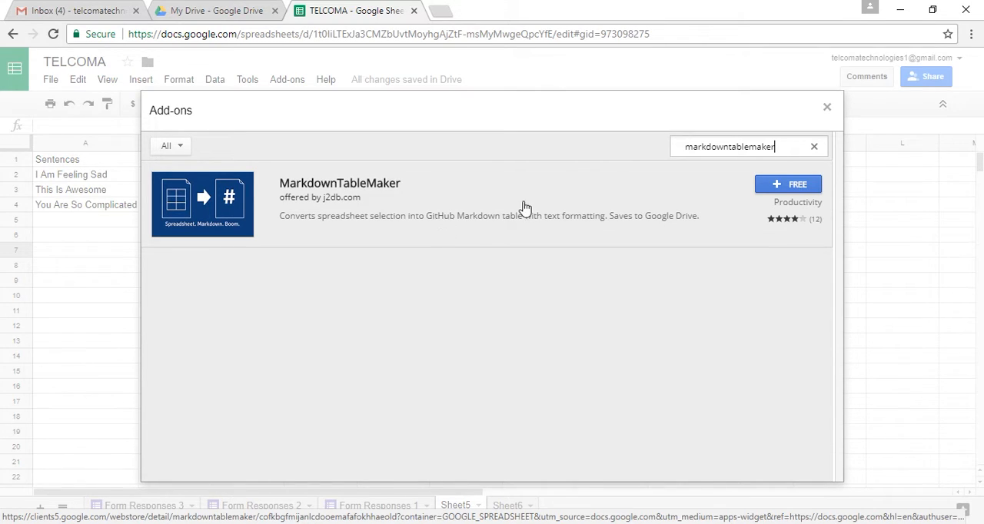
# Install the free MarkdownTableMaker add-on and authorize it with the Google account
pyautogui.click(798, 186)
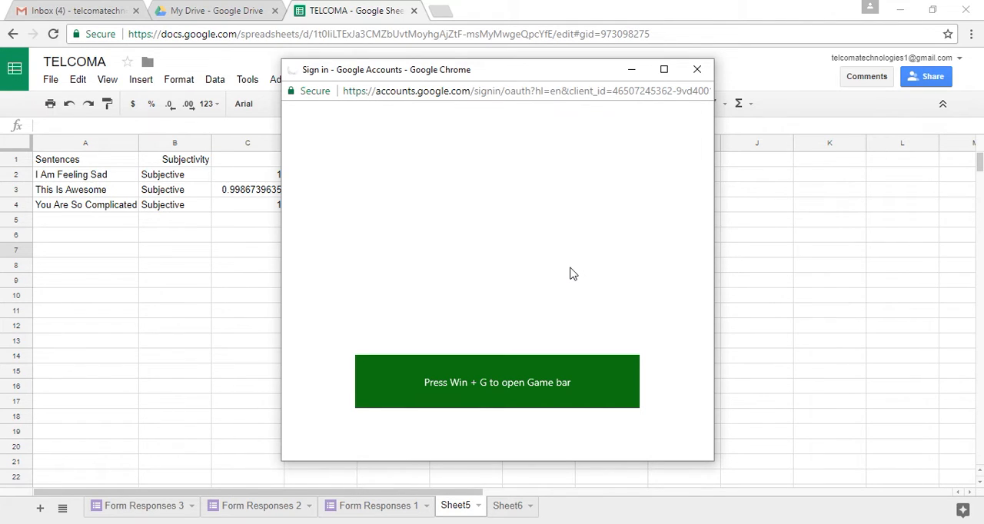
pyautogui.click(573, 269)
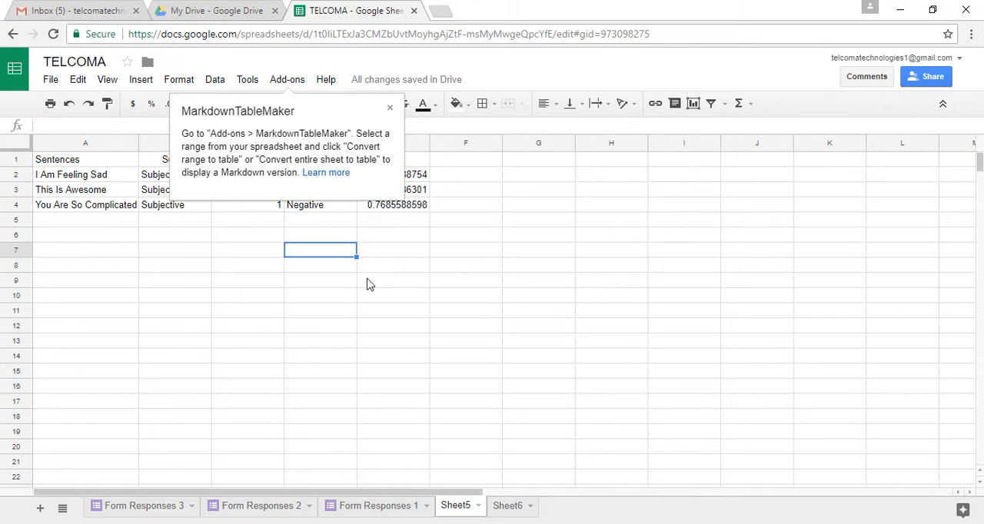
pyautogui.click(368, 279)
# Start MarkdownTableMaker's conversion of a range to a table
pyautogui.click(296, 81)
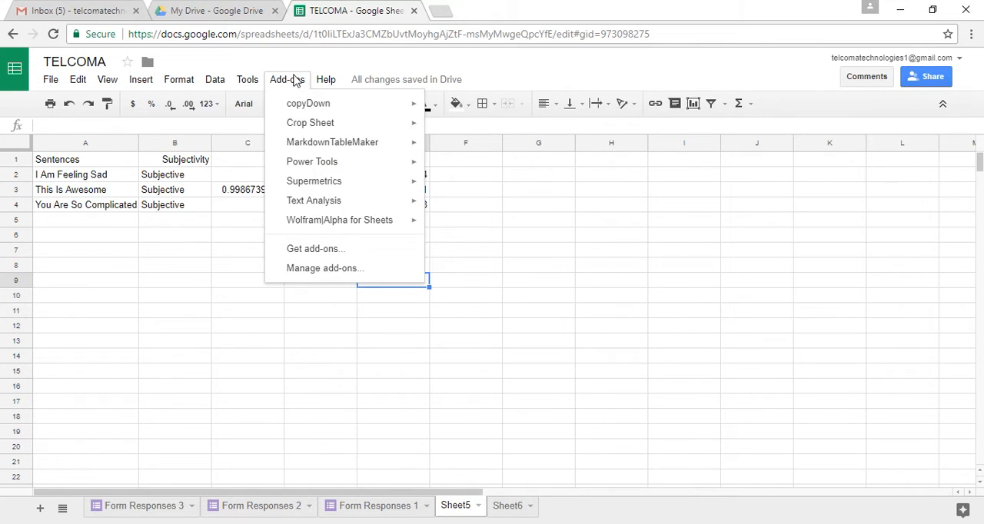
pyautogui.moveTo(356, 148)
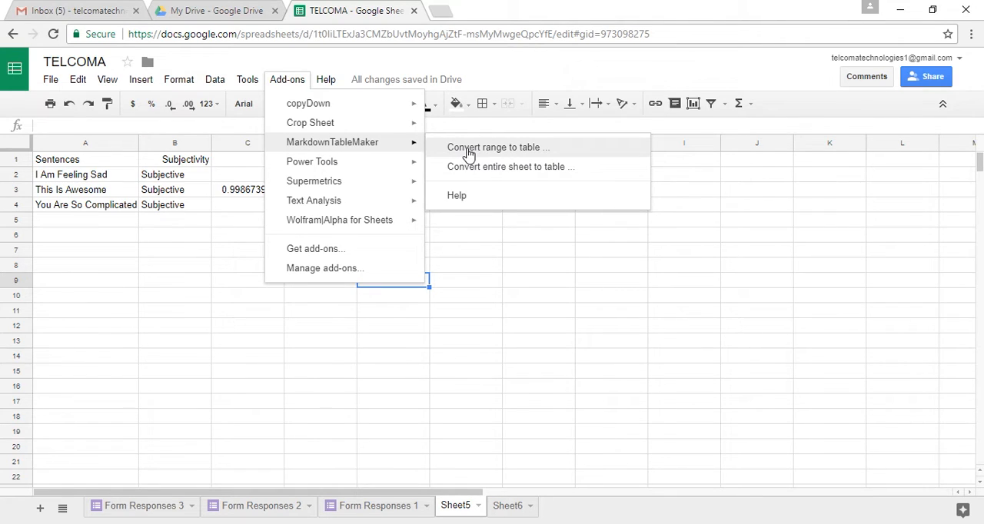
pyautogui.click(468, 153)
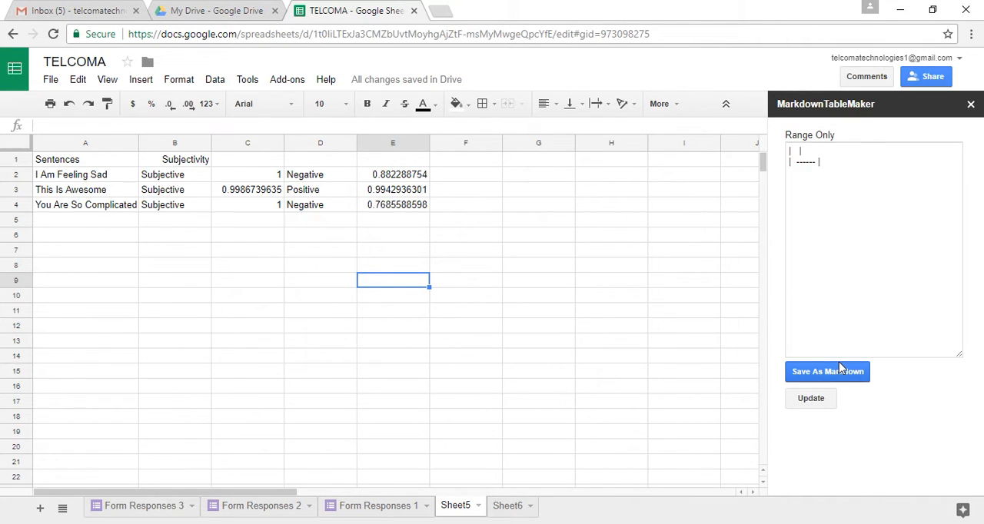
# Select the range A1:E4 on Sheet5 and update the MarkdownTableMaker conversion to use it
pyautogui.click(88, 163)
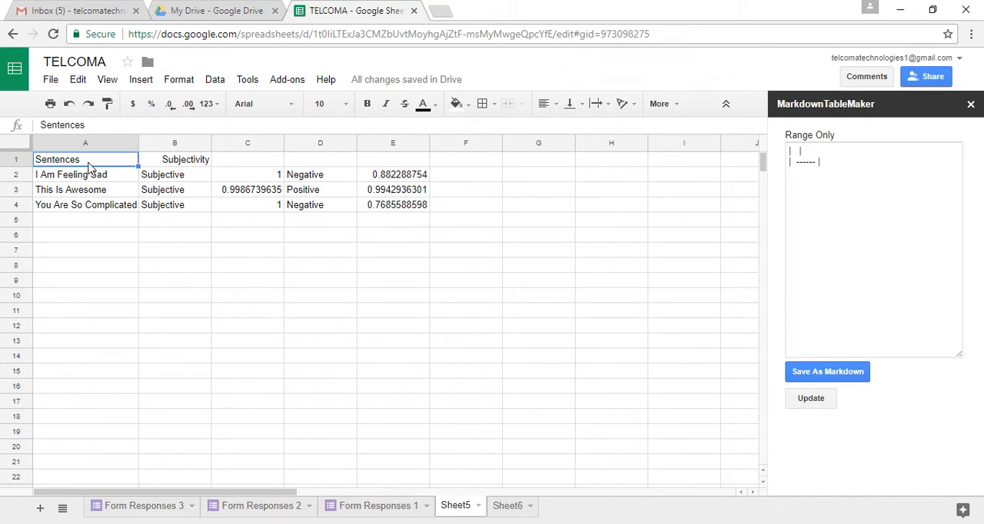
pyautogui.hotkey('shift', 'Right')
pyautogui.hotkey('shift', 'Right')
pyautogui.hotkey('shift', 'Right')
pyautogui.hotkey('shift', 'Right')
pyautogui.hotkey('shift', 'Down')
pyautogui.hotkey('shift', 'Down')
pyautogui.hotkey('shift', 'Down')
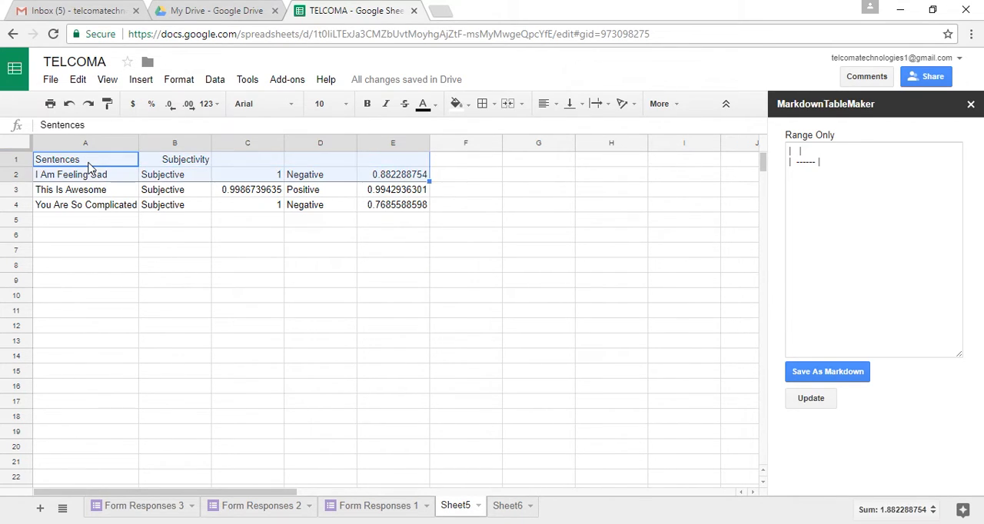
pyautogui.click(836, 377)
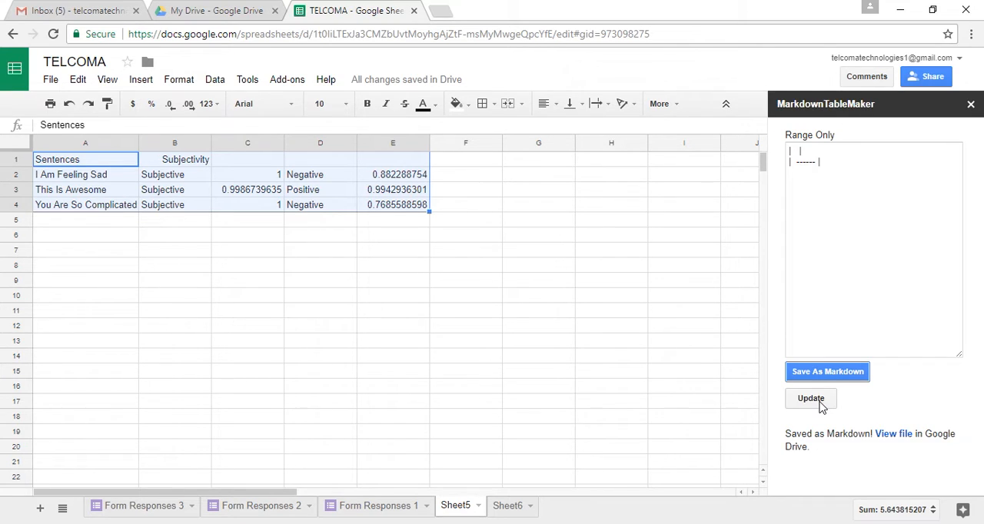
pyautogui.click(812, 399)
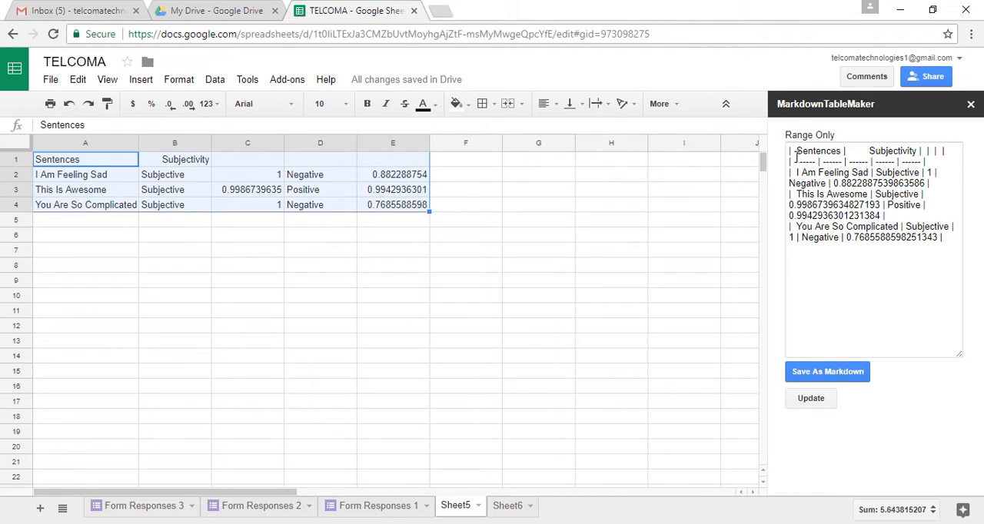
# Save the converted range as a Markdown file, view its contents in Google Drive and close the file
pyautogui.moveTo(791, 162); pyautogui.dragTo(845, 163)
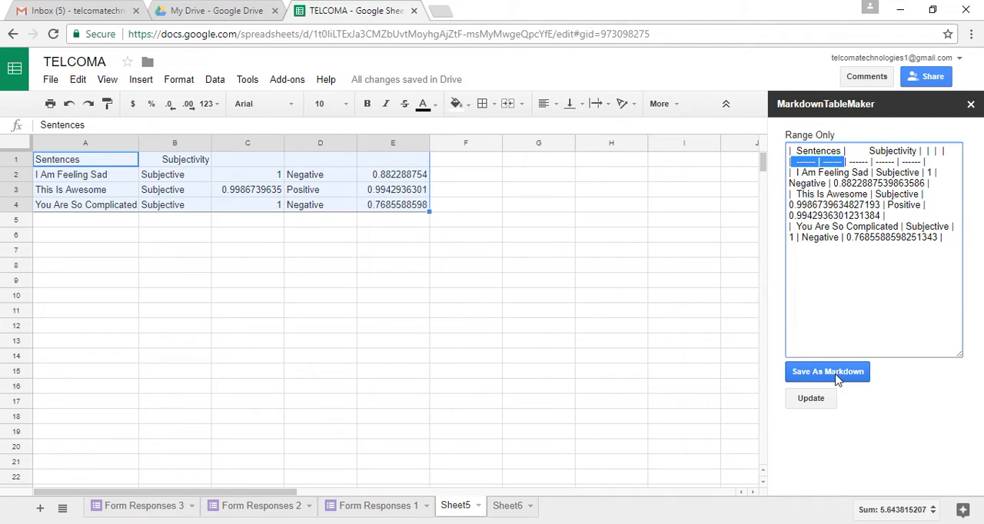
pyautogui.click(838, 379)
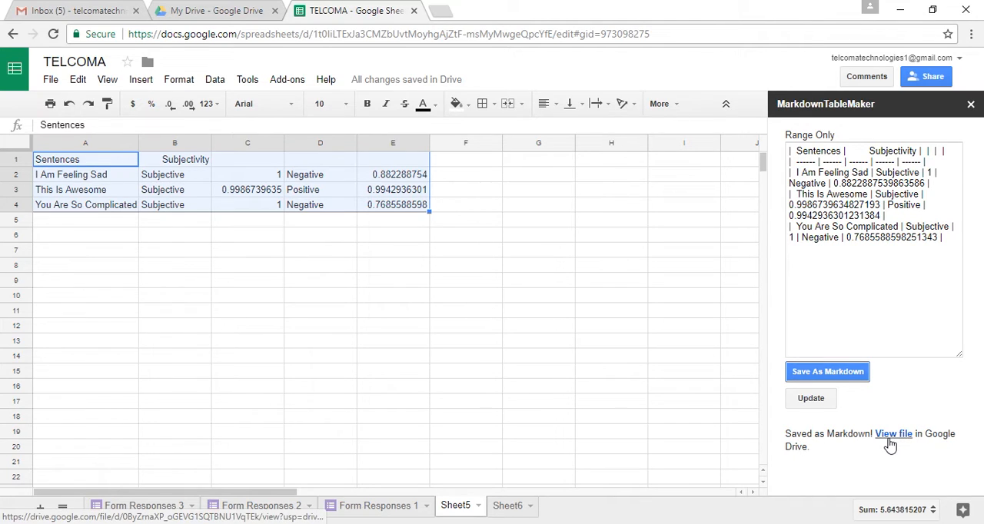
pyautogui.click(892, 444)
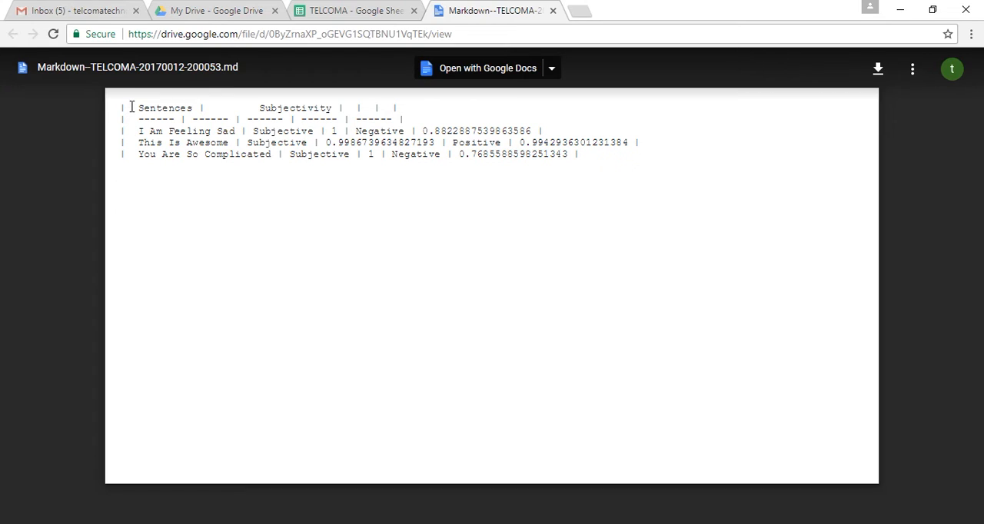
pyautogui.moveTo(130, 107); pyautogui.dragTo(595, 176)
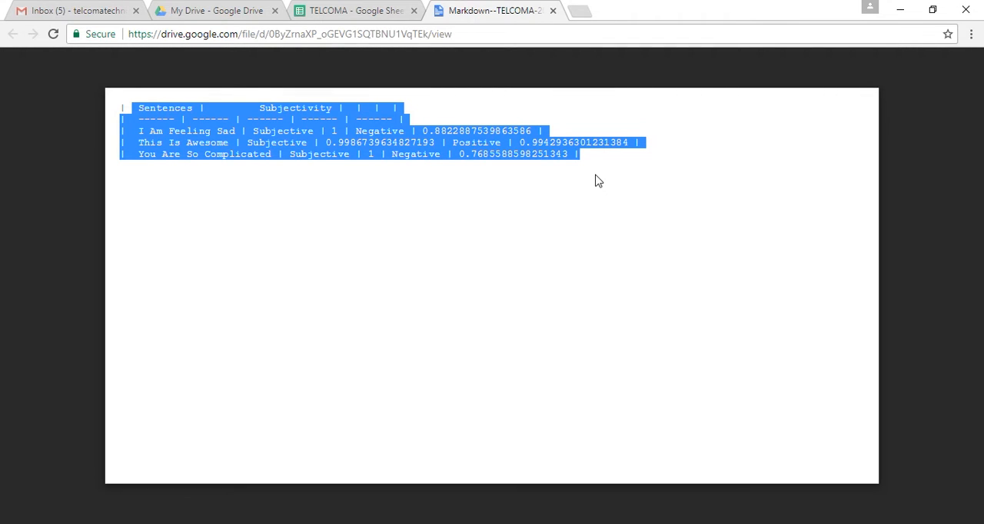
pyautogui.click(553, 12)
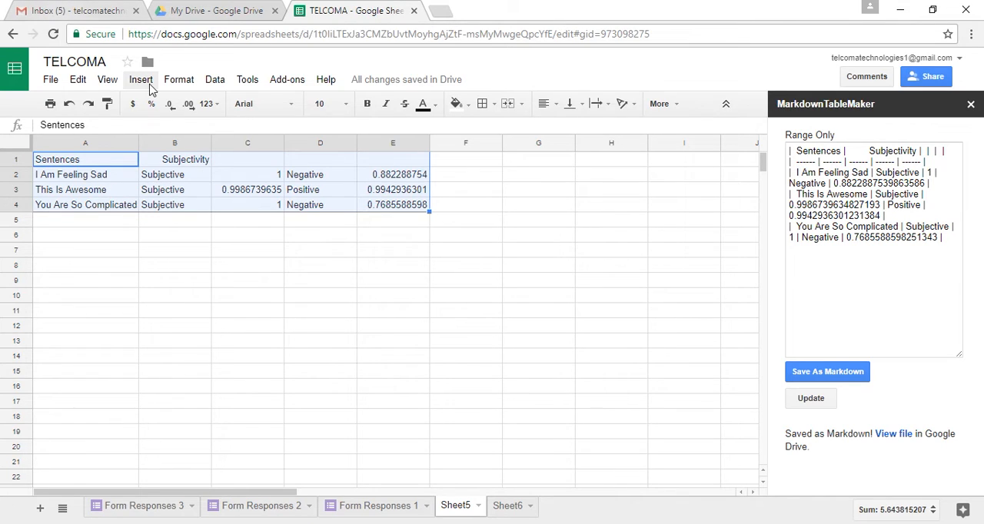
# Search the add-on store for "appsheet"
pyautogui.click(288, 84)
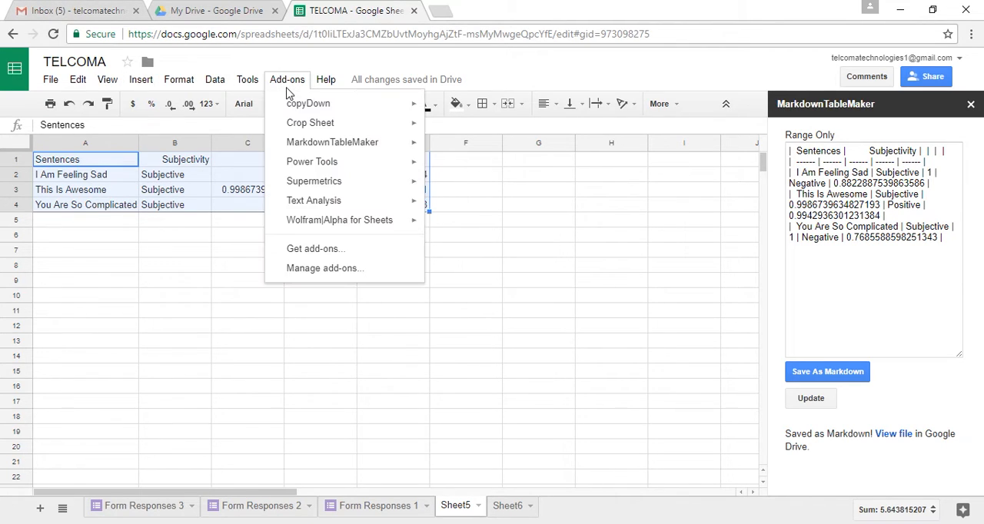
pyautogui.click(371, 254)
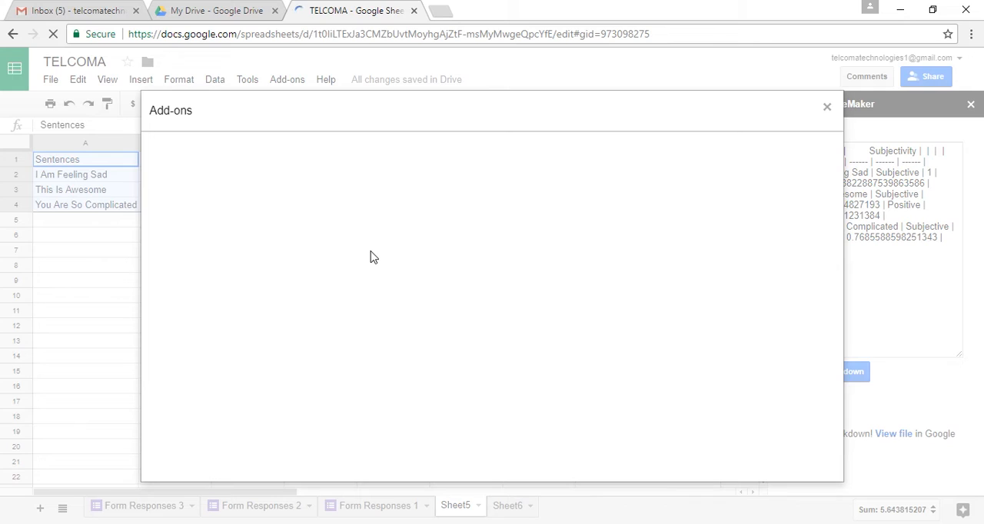
pyautogui.write('apshe')
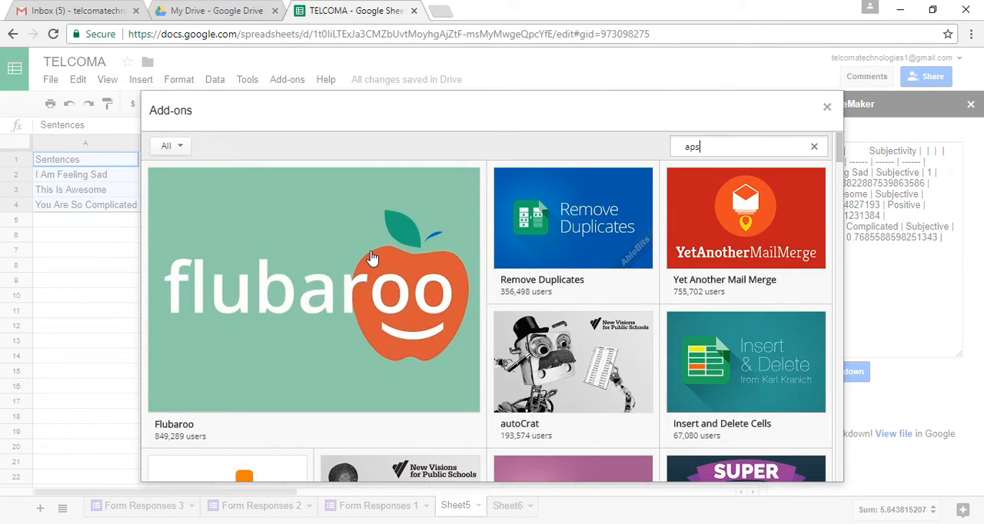
pyautogui.write('et')
pyautogui.press('Return')
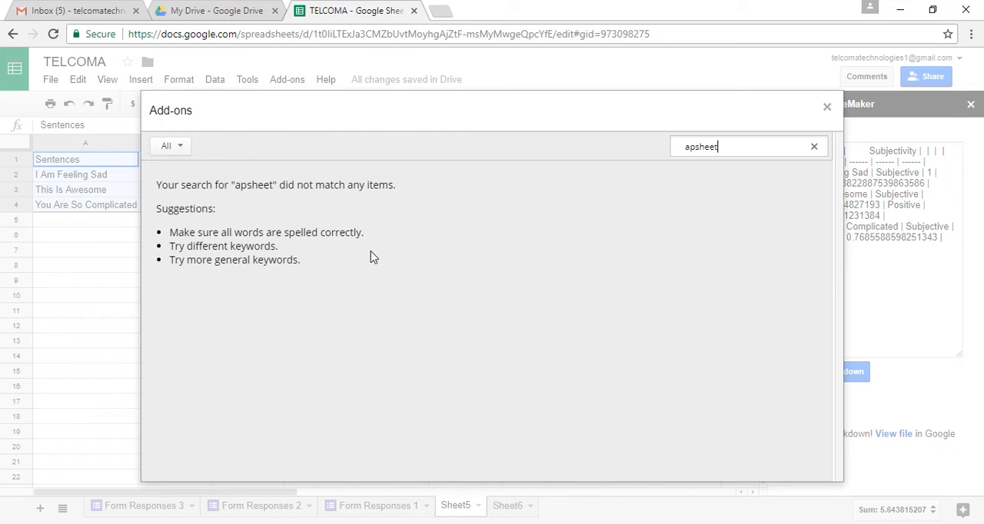
pyautogui.press('Left')
pyautogui.press('Left')
pyautogui.write('p')
pyautogui.press('End')
pyautogui.press('Return')
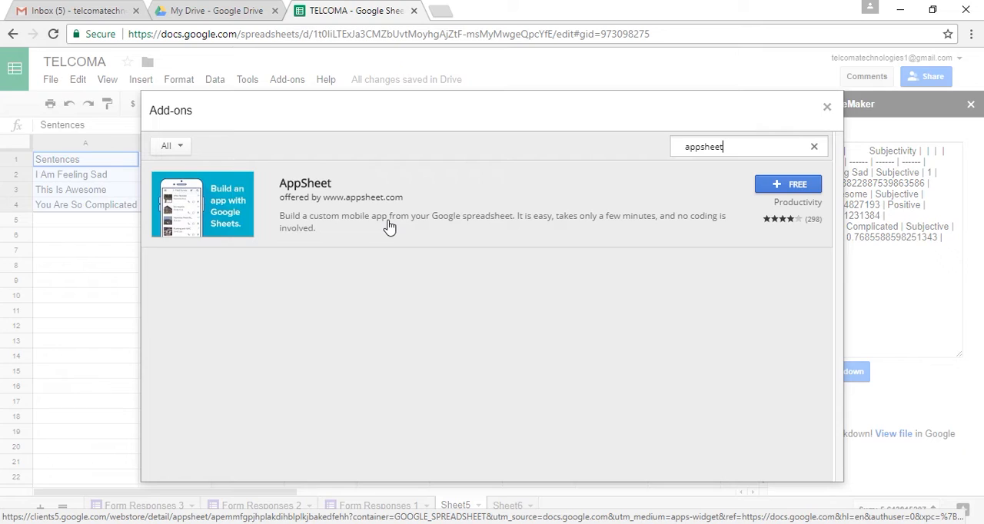
# Search the add-on store for "export sheet data"
pyautogui.press('BackSpace')
pyautogui.press('BackSpace')
pyautogui.press('BackSpace')
pyautogui.press('BackSpace')
pyautogui.press('BackSpace')
pyautogui.press('BackSpace')
pyautogui.press('BackSpace')
pyautogui.write('export sheet data')
pyautogui.press('Return')
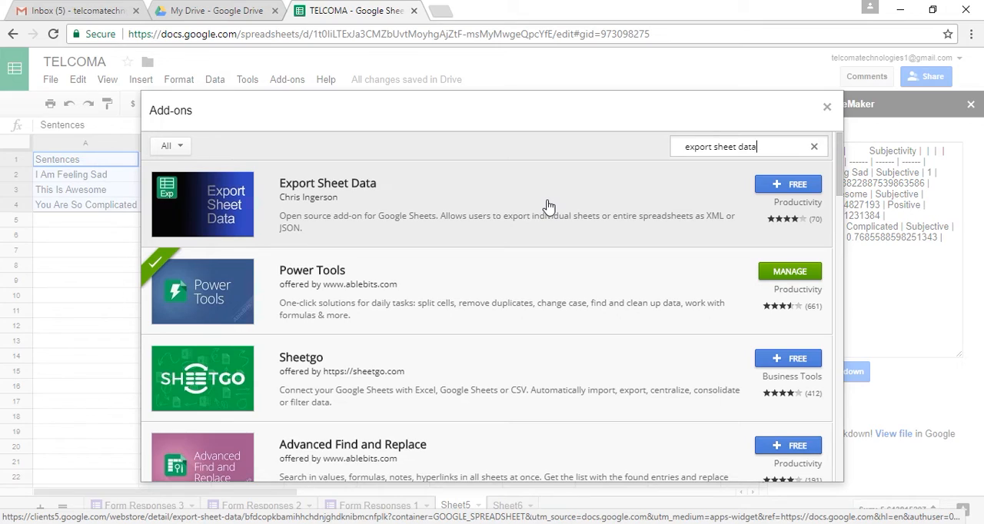
# Search the add-on store for "yet another mail merge"
pyautogui.press('BackSpace')
pyautogui.press('BackSpace')
pyautogui.press('BackSpace')
pyautogui.press('BackSpace')
pyautogui.press('BackSpace')
pyautogui.press('BackSpace')
pyautogui.press('BackSpace')
pyautogui.press('BackSpace')
pyautogui.press('BackSpace')
pyautogui.press('BackSpace')
pyautogui.press('BackSpace')
pyautogui.press('BackSpace')
pyautogui.press('BackSpace')
pyautogui.press('BackSpace')
pyautogui.press('BackSpace')
pyautogui.press('BackSpace')
pyautogui.press('BackSpace')
pyautogui.write('yet another mail')
pyautogui.write('erge')
pyautogui.press('Left')
pyautogui.press('Left')
pyautogui.press('Left')
pyautogui.press('Left')
pyautogui.write('m')
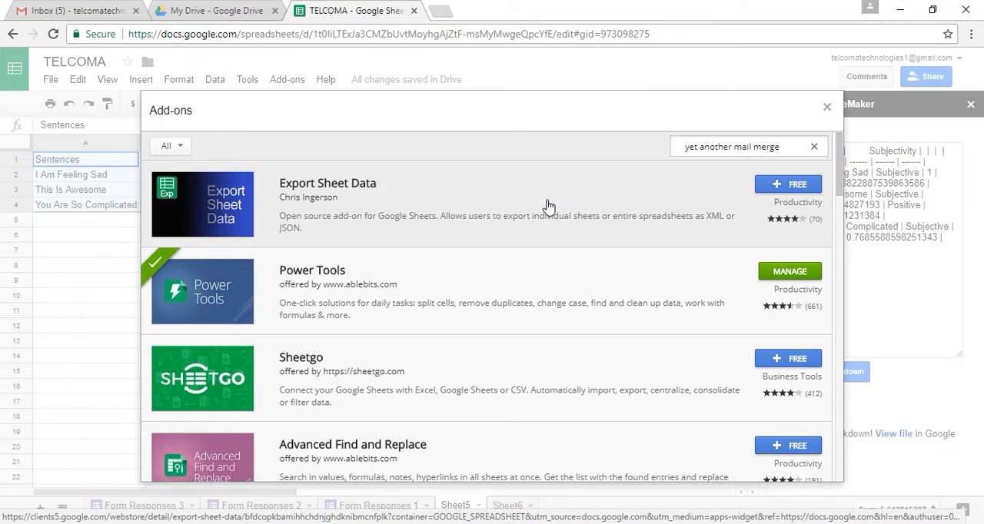
pyautogui.press('Return')
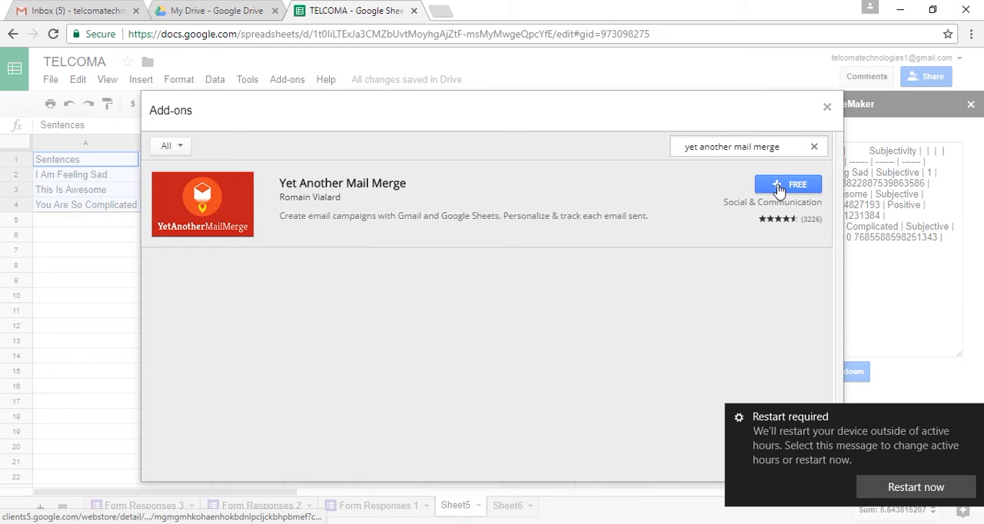
# Install the free Yet Another Mail Merge add-on, choosing the Google account and allowing the requested permissions
pyautogui.click(778, 186)
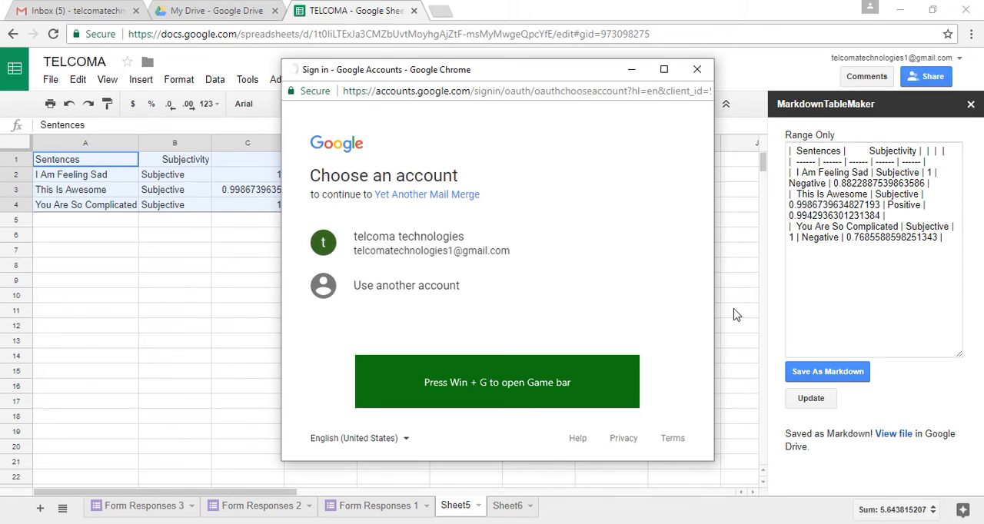
pyautogui.click(472, 260)
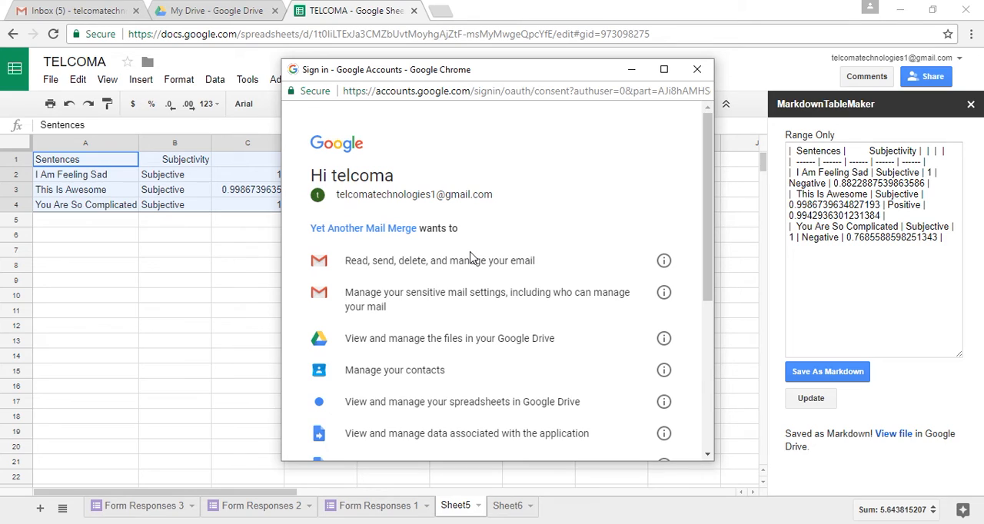
pyautogui.moveTo(711, 159); pyautogui.dragTo(696, 290)
pyautogui.click(641, 419)
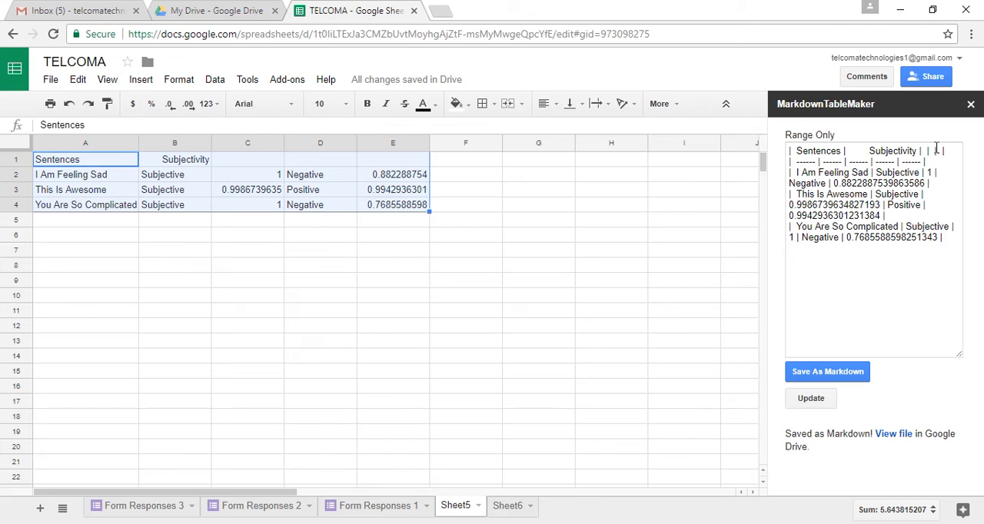
# Close the MarkdownTableMaker sidebar and the Start Mail Merge dialog
pyautogui.click(972, 105)
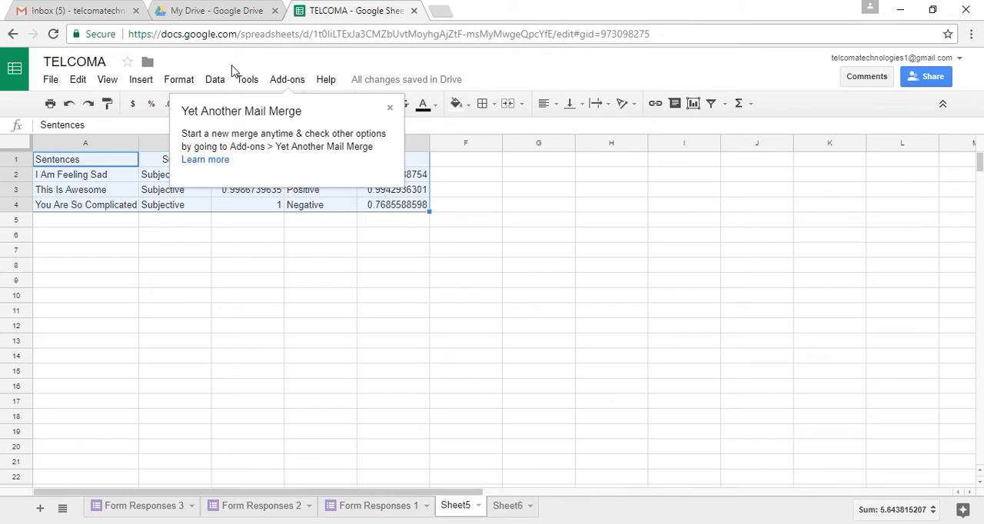
pyautogui.click(288, 80)
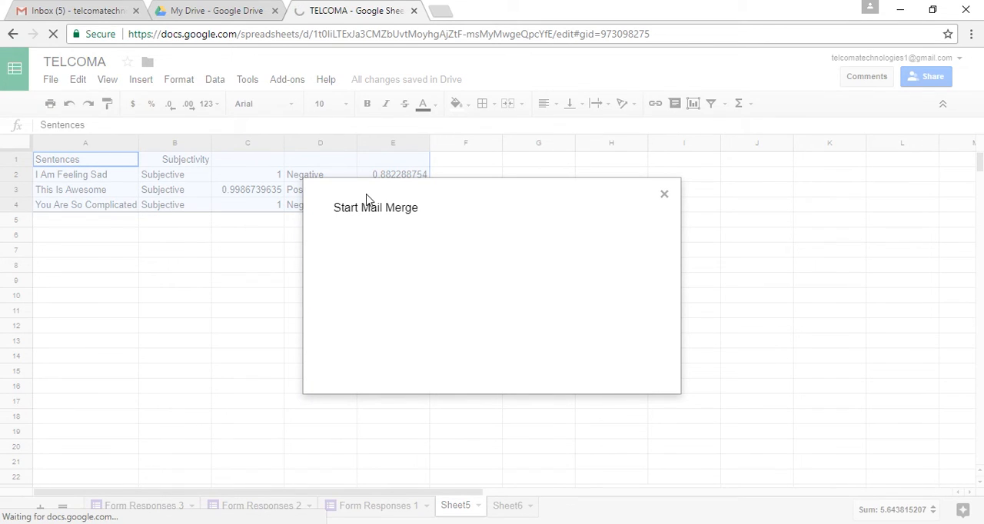
pyautogui.click(665, 196)
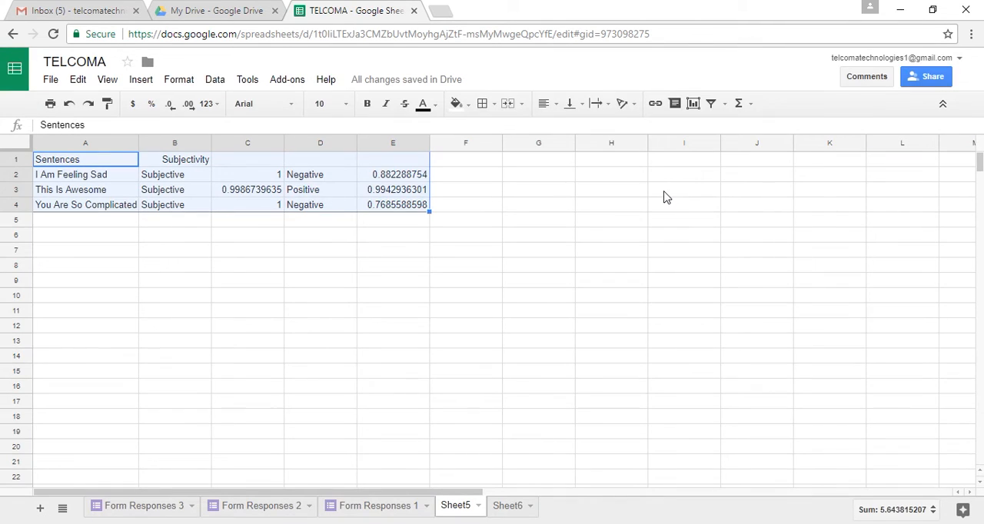
# Start a mail merge with Yet Another Mail Merge, view the recipients column options and cancel the setup
pyautogui.click(289, 81)
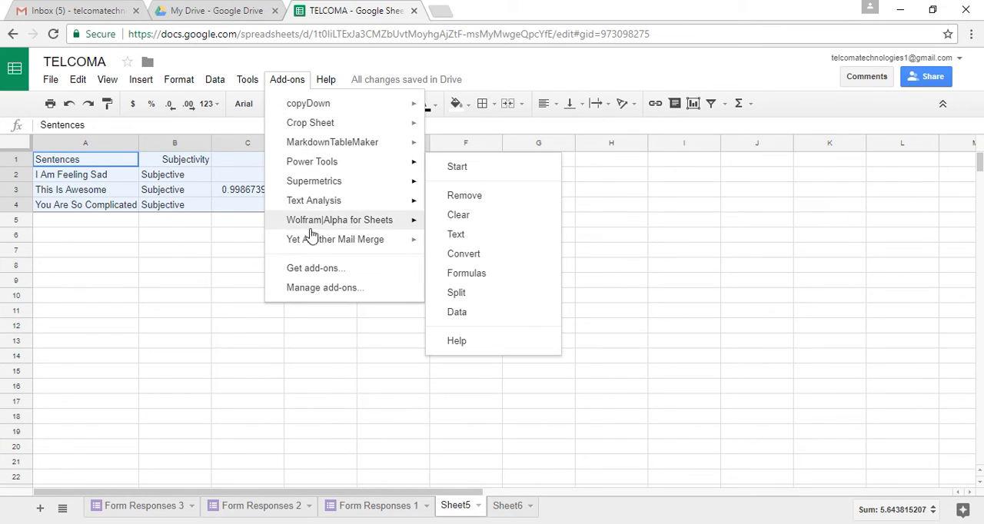
pyautogui.moveTo(313, 249)
pyautogui.click(467, 246)
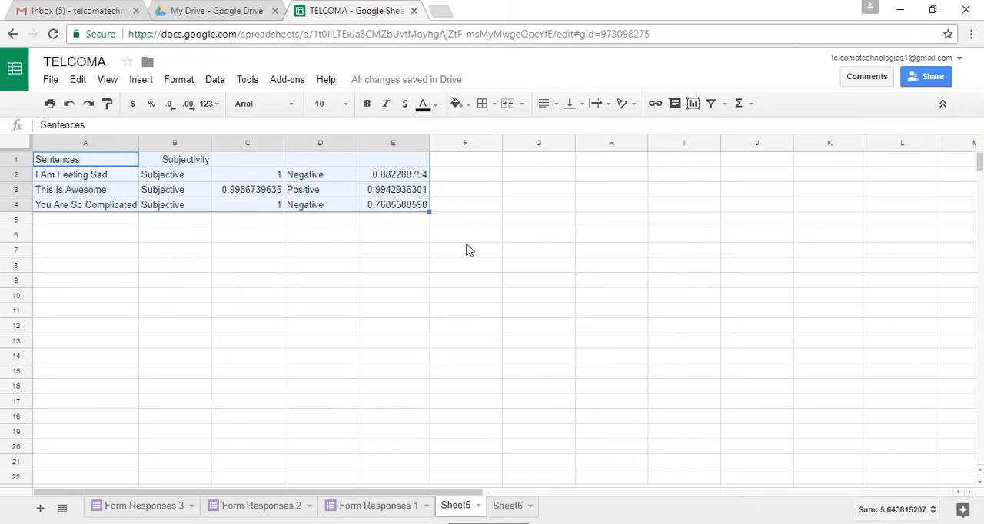
pyautogui.click(298, 81)
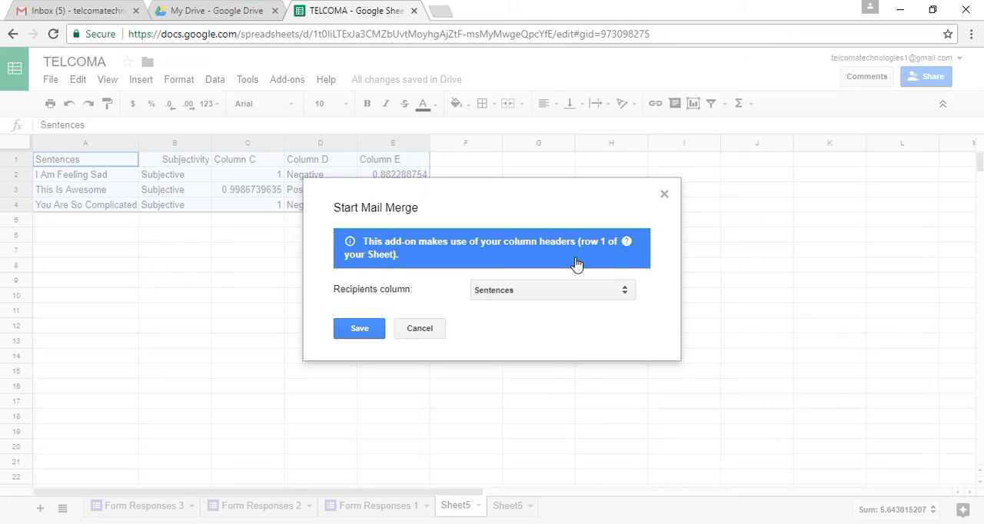
pyautogui.click(625, 296)
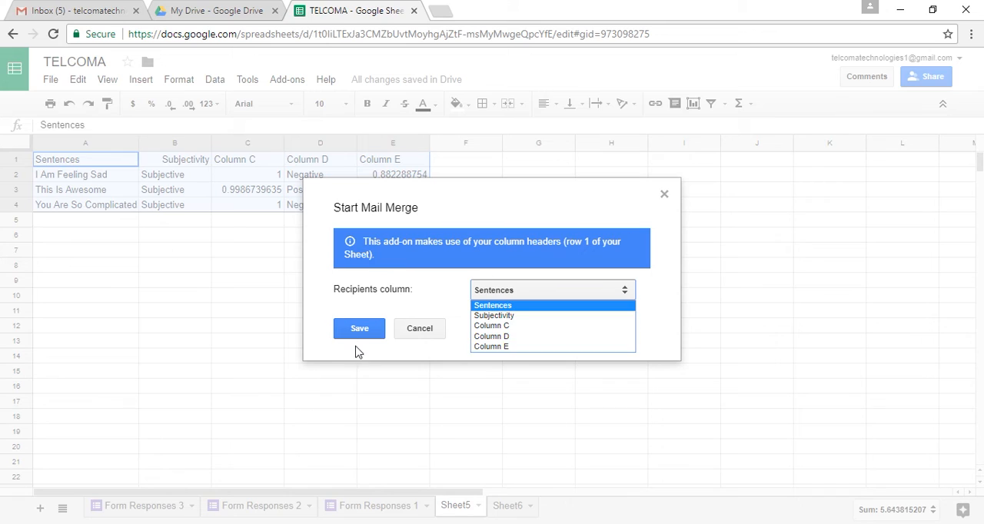
pyautogui.click(403, 342)
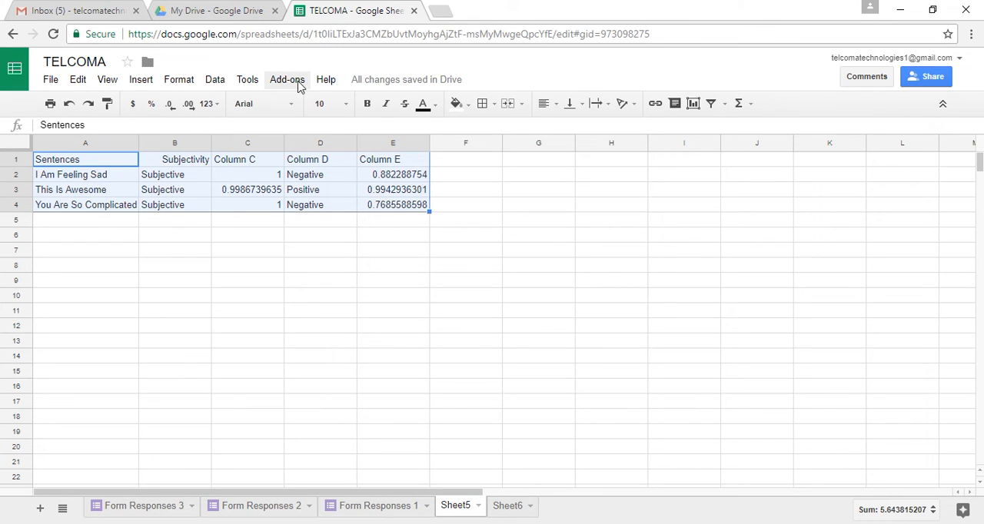
# Open the add-on store and search it for "gmail scheduler"
pyautogui.click(298, 83)
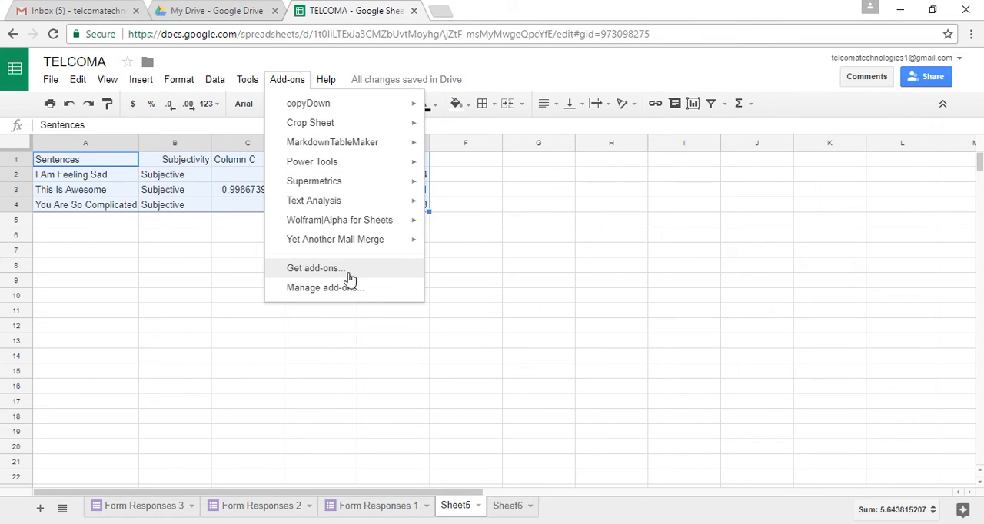
pyautogui.click(347, 274)
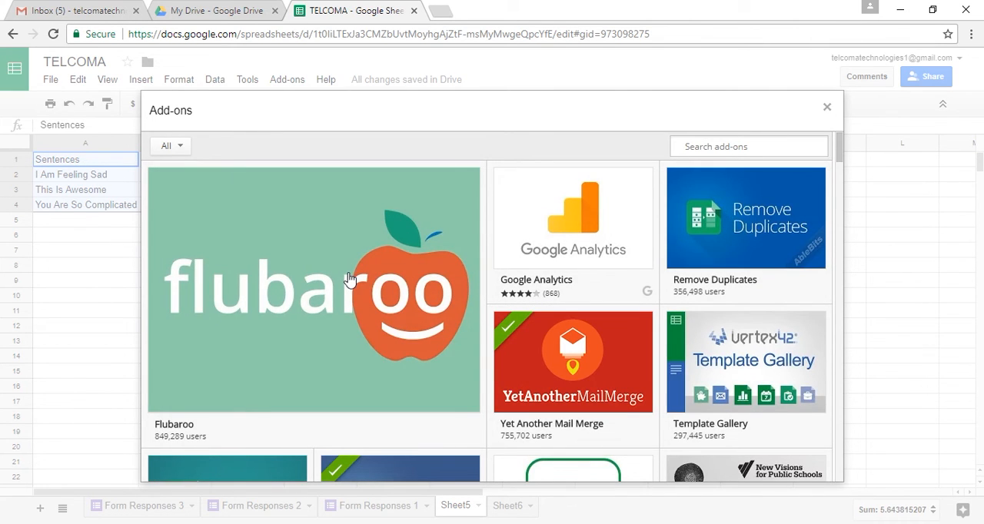
pyautogui.write('gma')
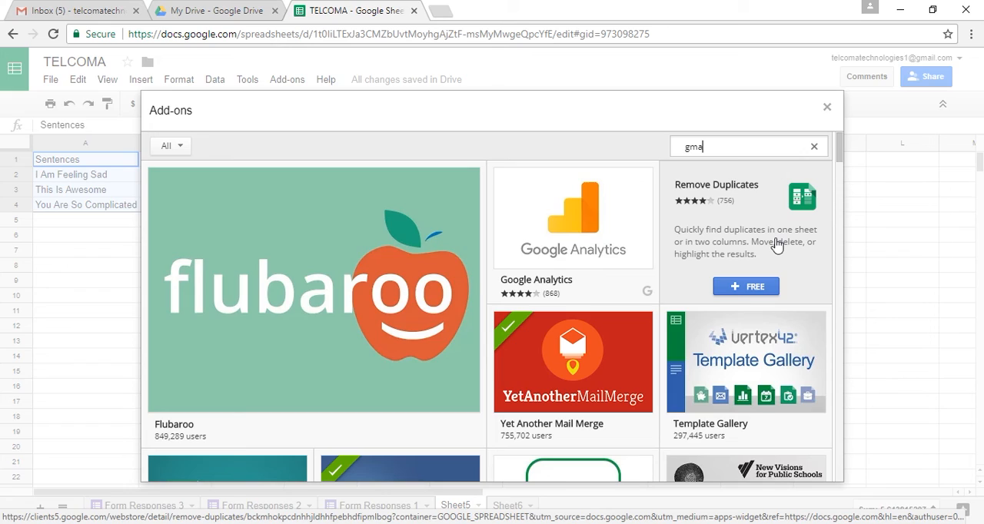
pyautogui.write('il scheduler')
pyautogui.write('d')
pyautogui.press('Return')
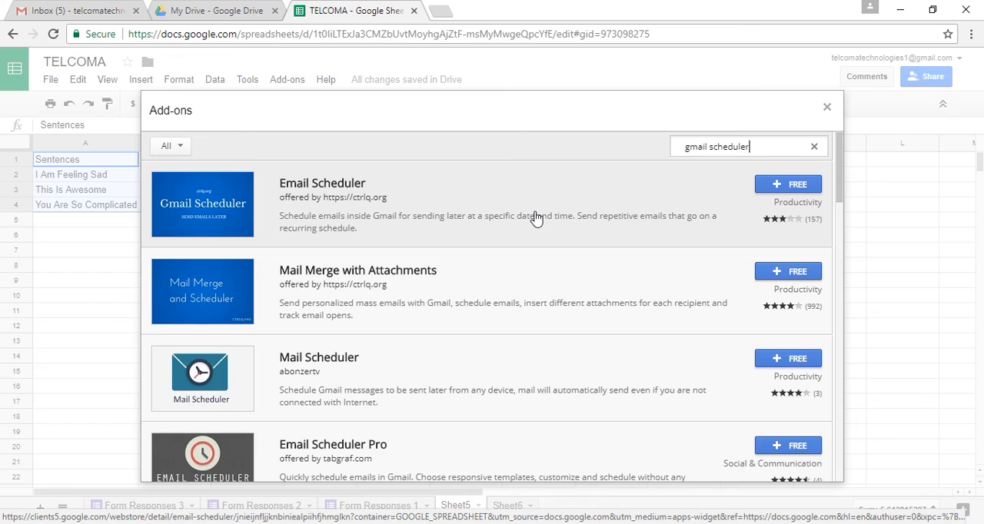
# Replace the add-on store search with "formmule" and run it
pyautogui.press('BackSpace')
pyautogui.press('BackSpace')
pyautogui.press('BackSpace')
pyautogui.press('BackSpace')
pyautogui.press('BackSpace')
pyautogui.press('BackSpace')
pyautogui.press('BackSpace')
pyautogui.press('BackSpace')
pyautogui.press('BackSpace')
pyautogui.press('BackSpace')
pyautogui.press('BackSpace')
pyautogui.press('BackSpace')
pyautogui.press('BackSpace')
pyautogui.press('BackSpace')
pyautogui.press('BackSpace')
pyautogui.write('formmule')
pyautogui.press('Return')
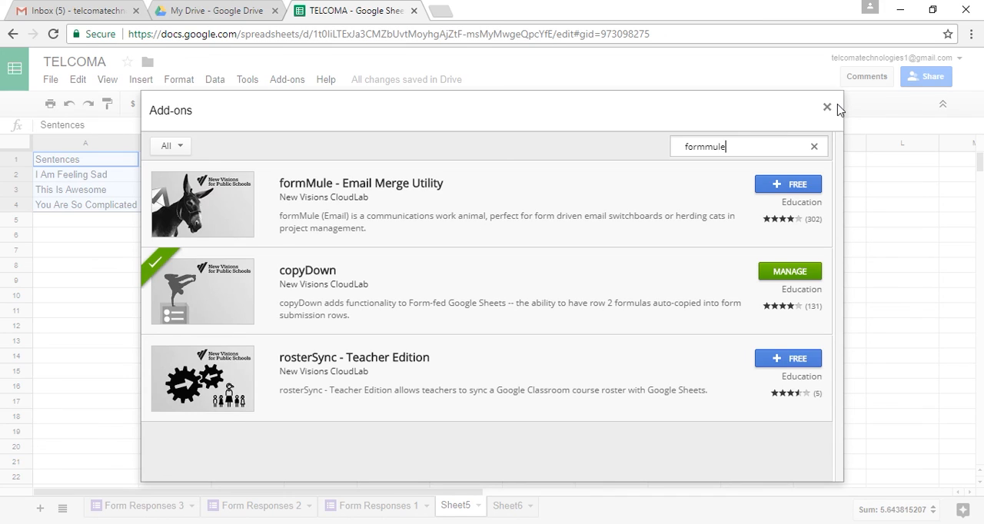
pyautogui.write('2')
pyautogui.click(406, 523)
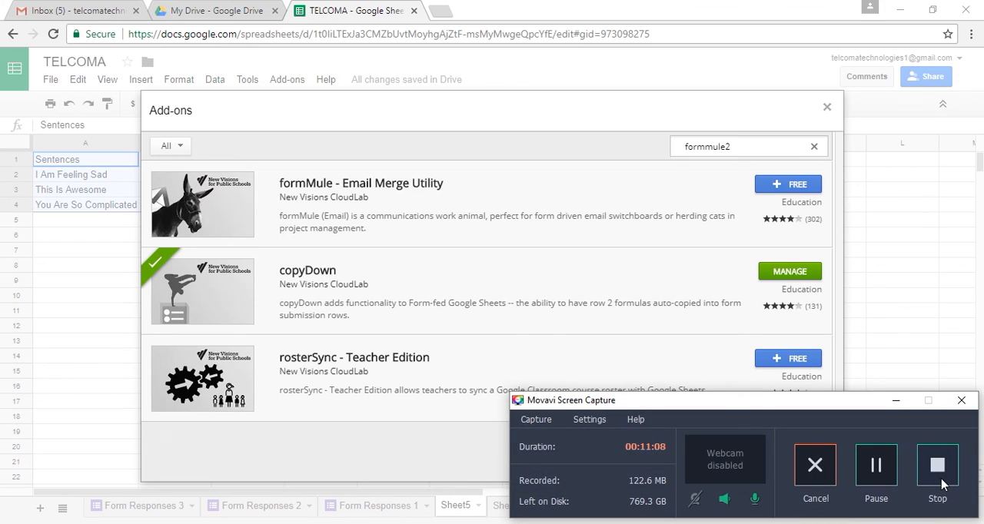